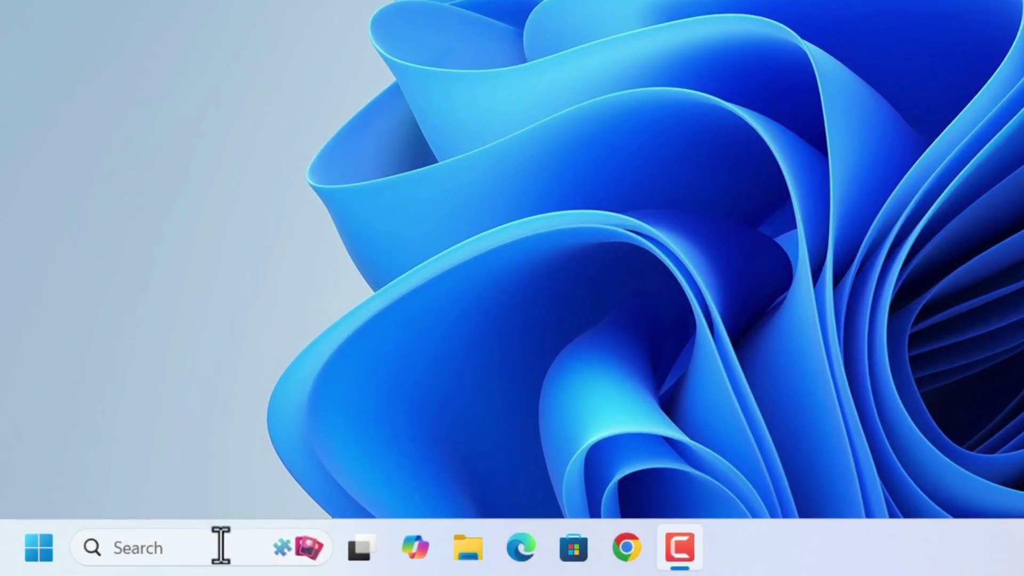
# - Open Command Prompt from search and confirm Python 3.13.2 with python --version
pyautogui.click(172, 552)
pyautogui.write('cmd')
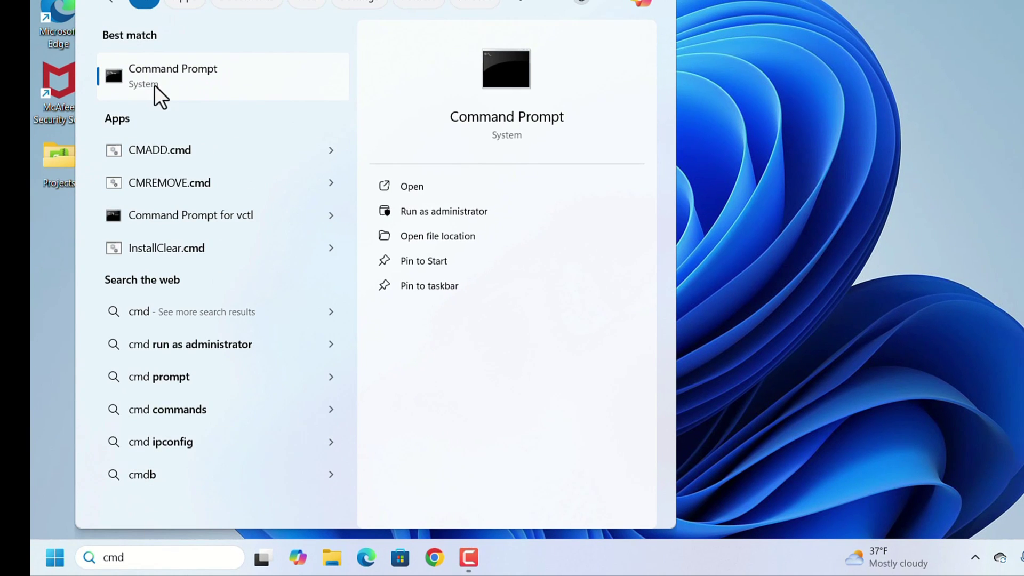
pyautogui.click(164, 82)
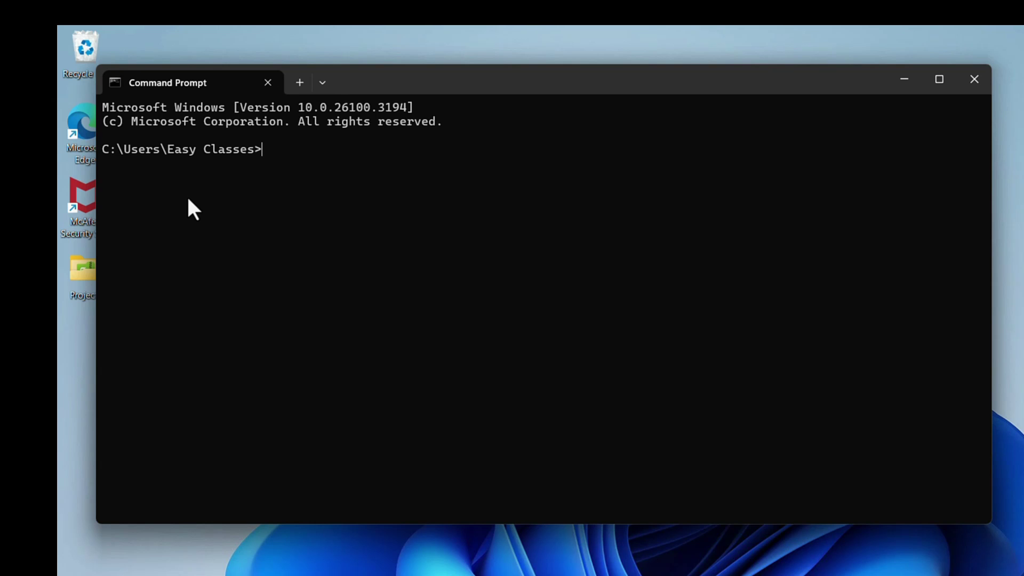
pyautogui.write('python ')
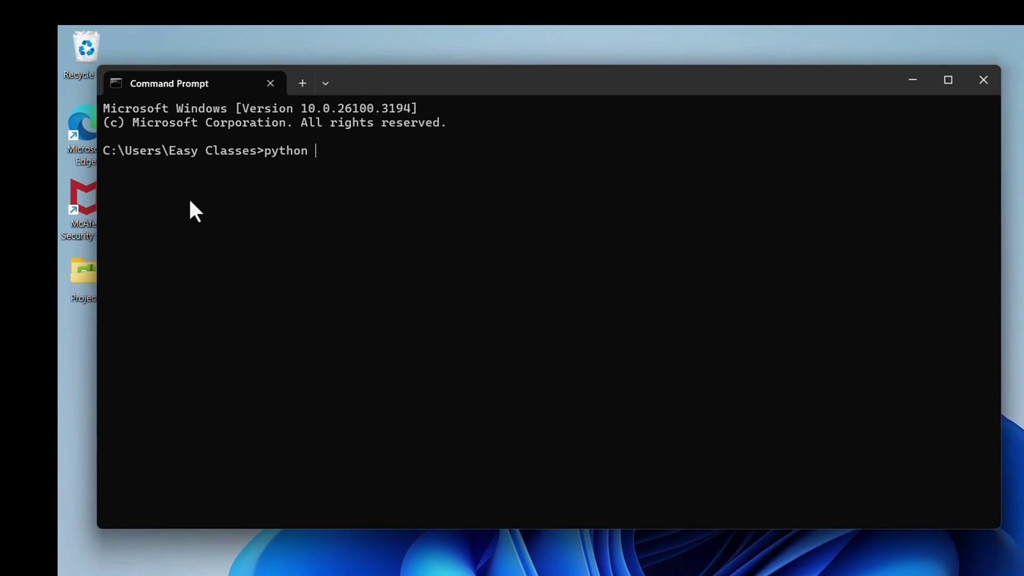
pyautogui.write('--')
pyautogui.write('version')
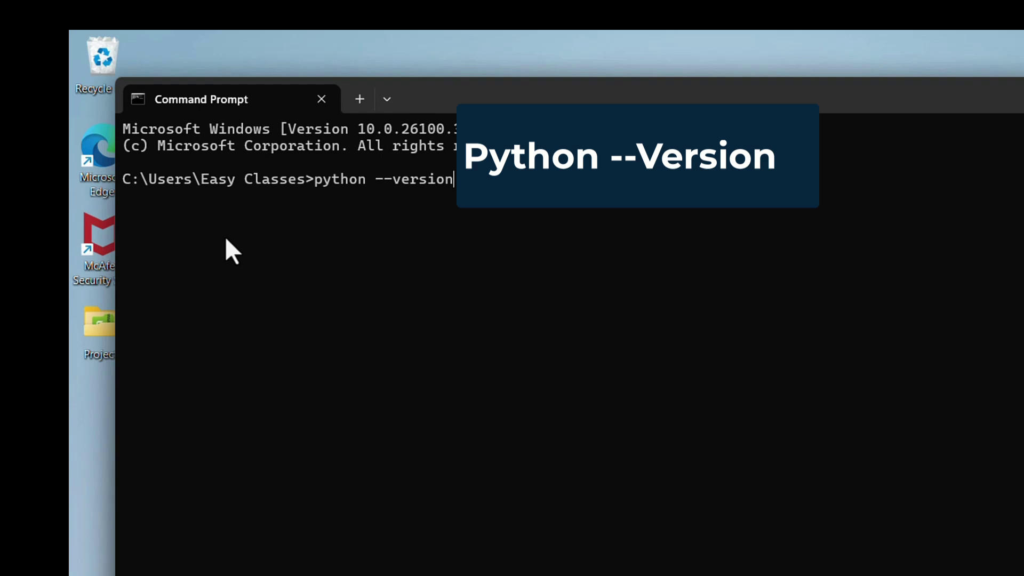
pyautogui.press('Return')
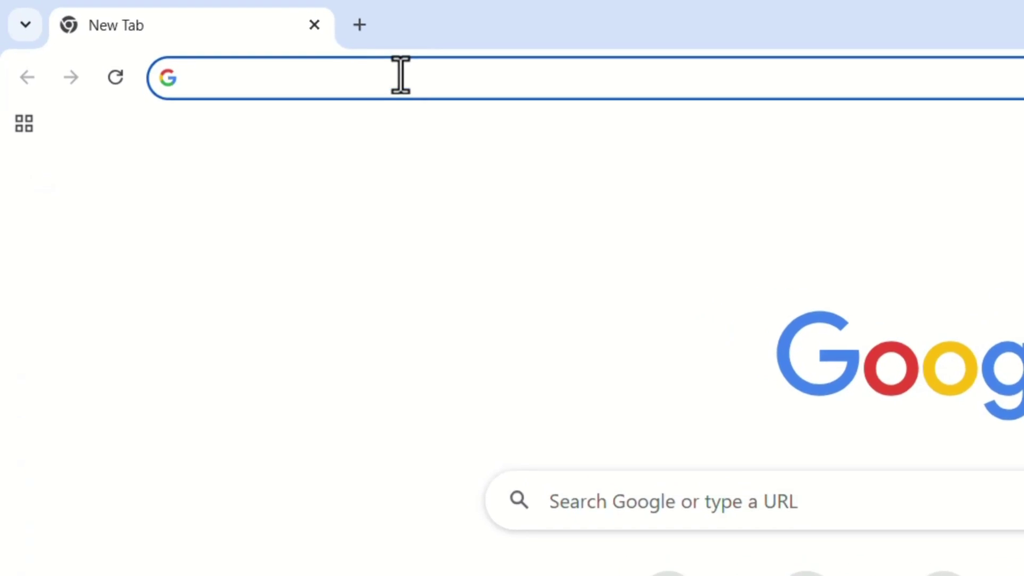
pyautogui.write('python')
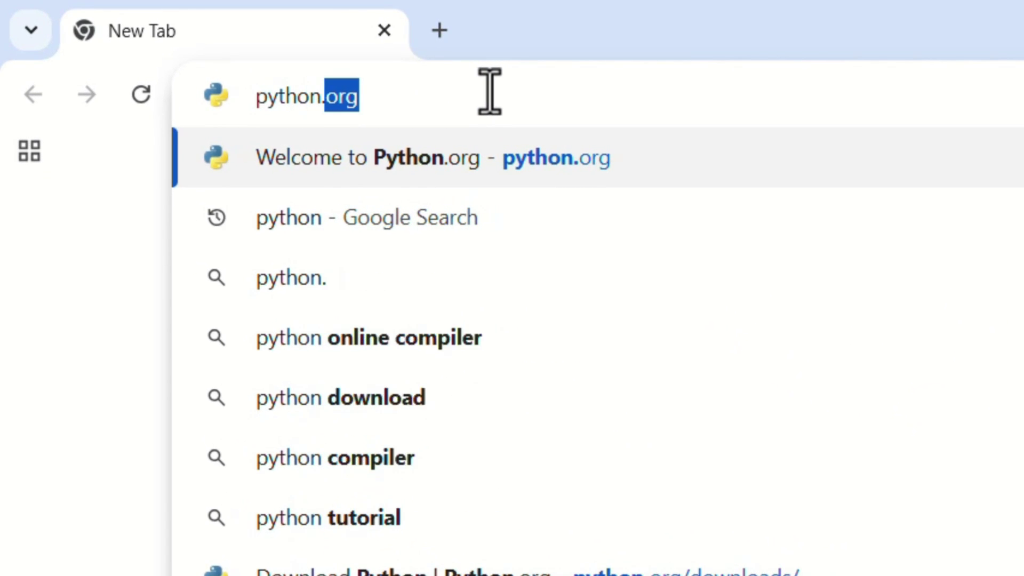
pyautogui.write('.org')
# - Load python.org in Chrome and go to its Downloads page showing Python 3.13.2
pyautogui.press('Return')
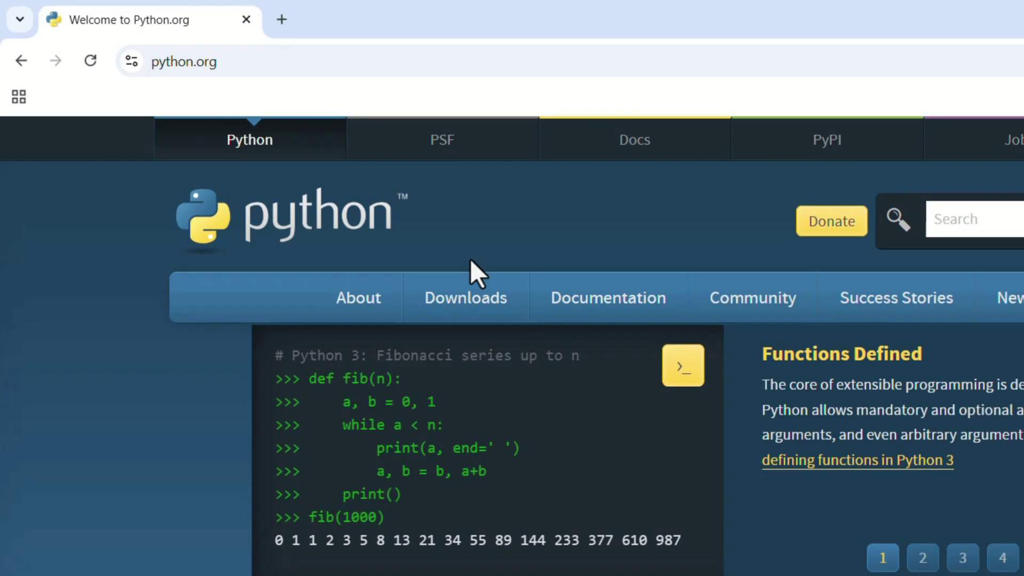
pyautogui.click(368, 235)
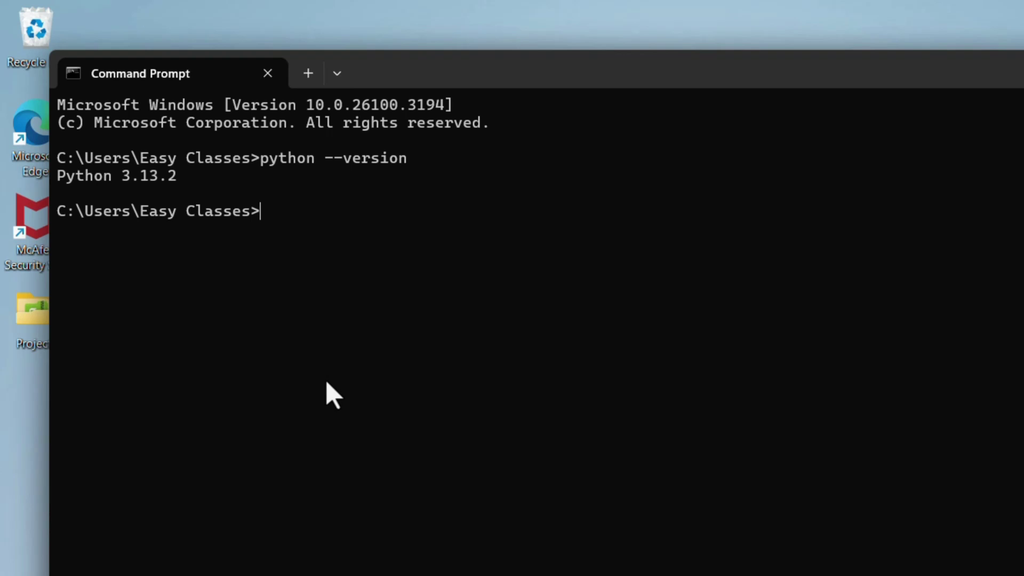
pyautogui.write('pip i')
pyautogui.write('nstall not')
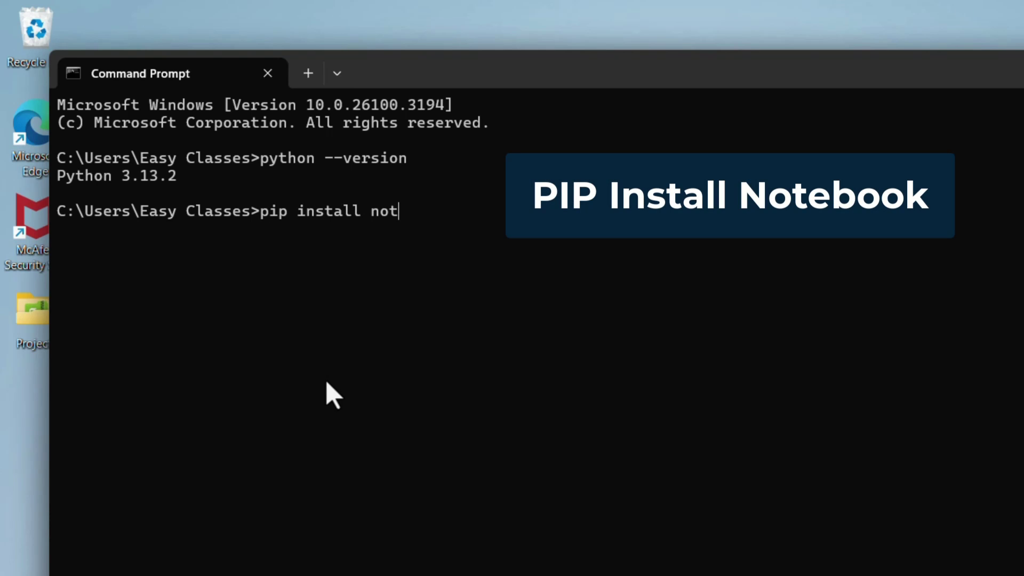
pyautogui.write('ebook')
# - Run pip install notebook to install Jupyter Notebook and its dependencies
pyautogui.press('Return')
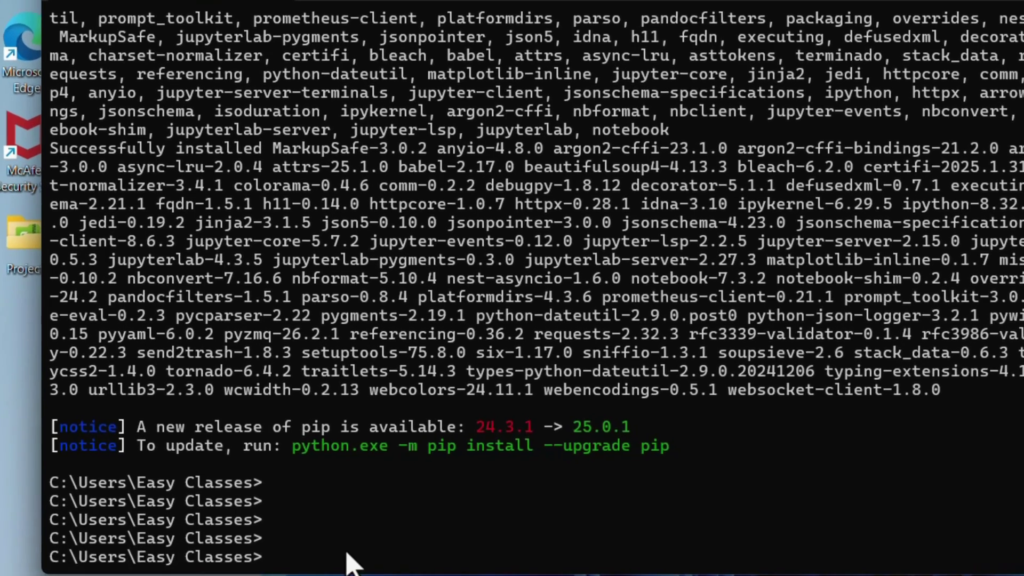
pyautogui.write('j')
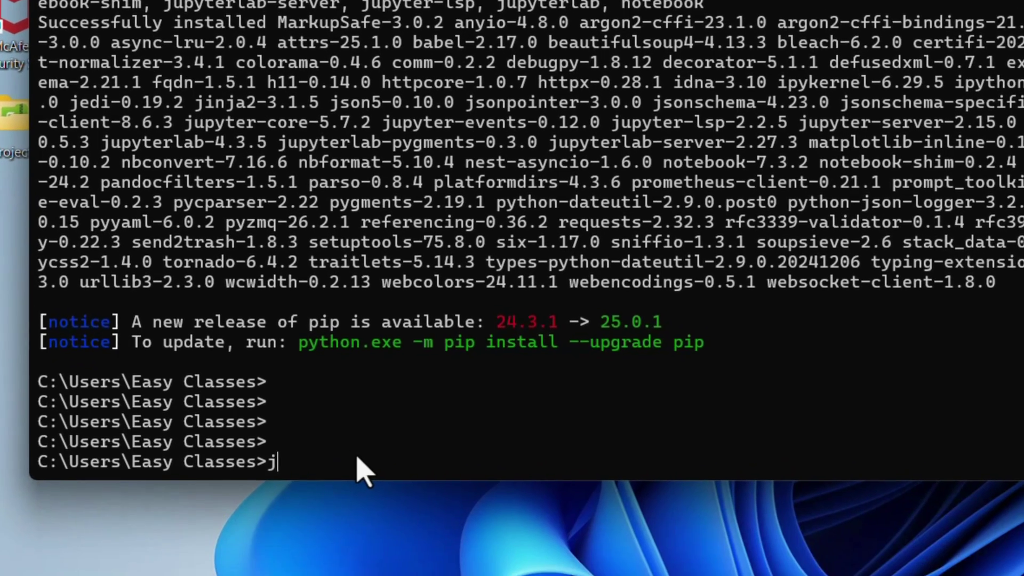
pyautogui.write('upyter noteb')
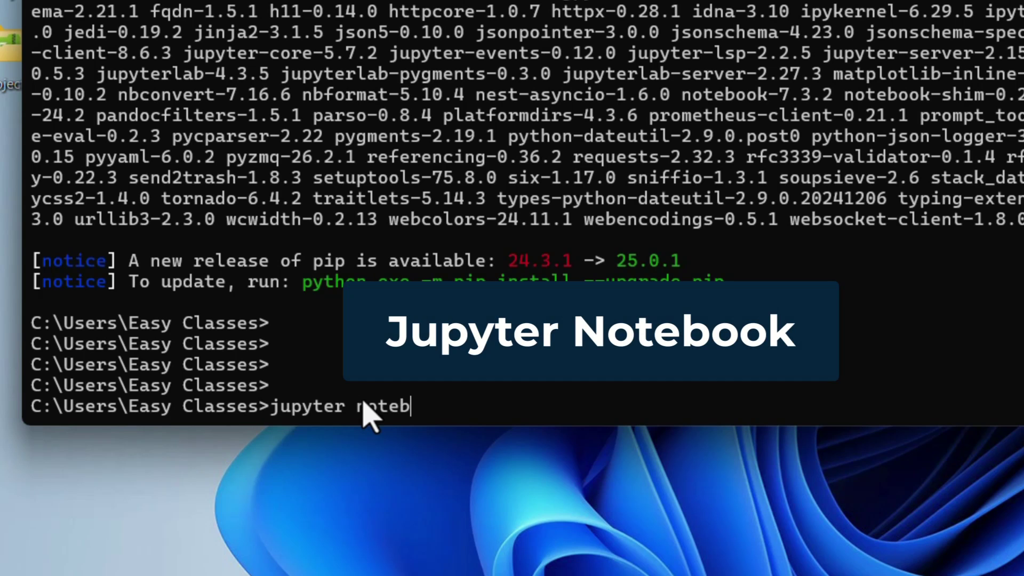
pyautogui.write('ook')
# - Run jupyter notebook to start the server and load its file browser in Chrome
pyautogui.press('Return')
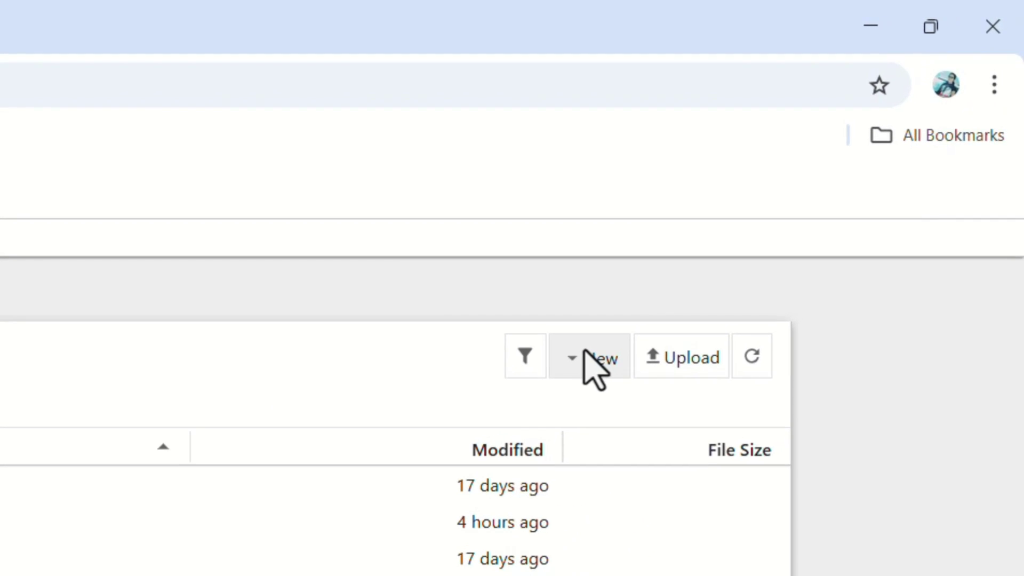
# - Create a Python 3 (ipykernel) notebook with printf('Hello, Jupyter') in its first cell
pyautogui.click(595, 364)
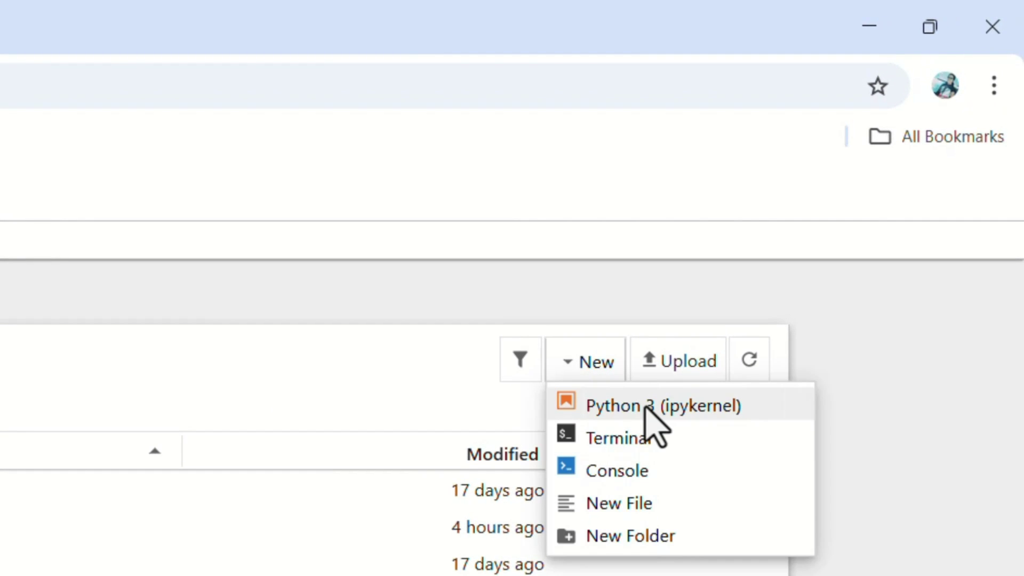
pyautogui.click(647, 407)
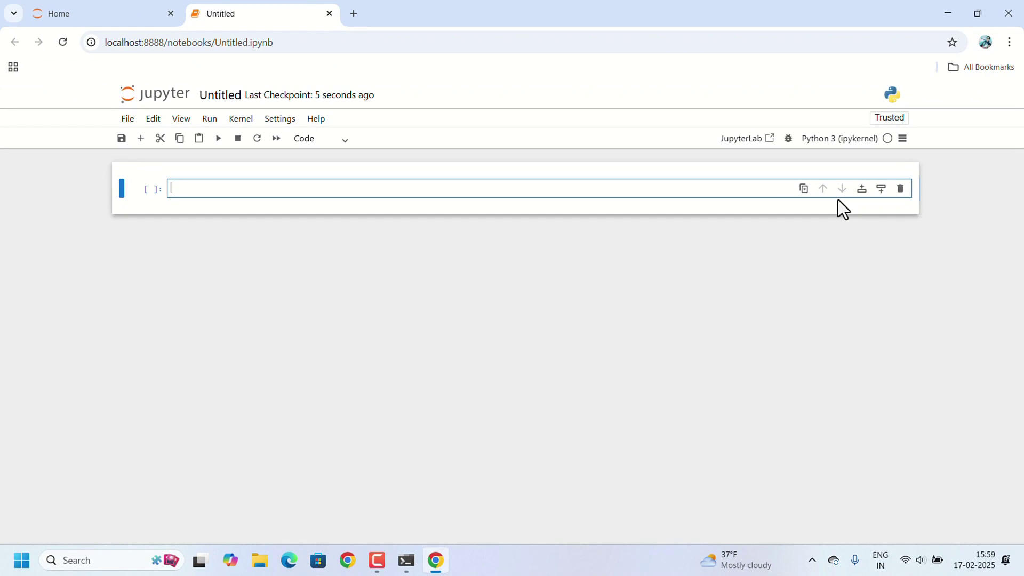
pyautogui.write("printf('Hello, Jupyter')")
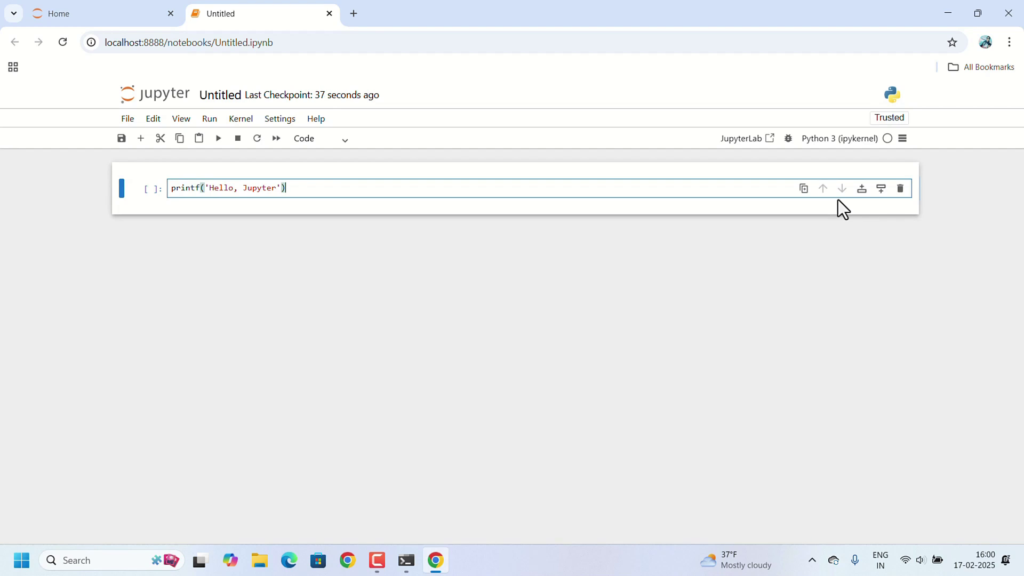
pyautogui.press('Return')
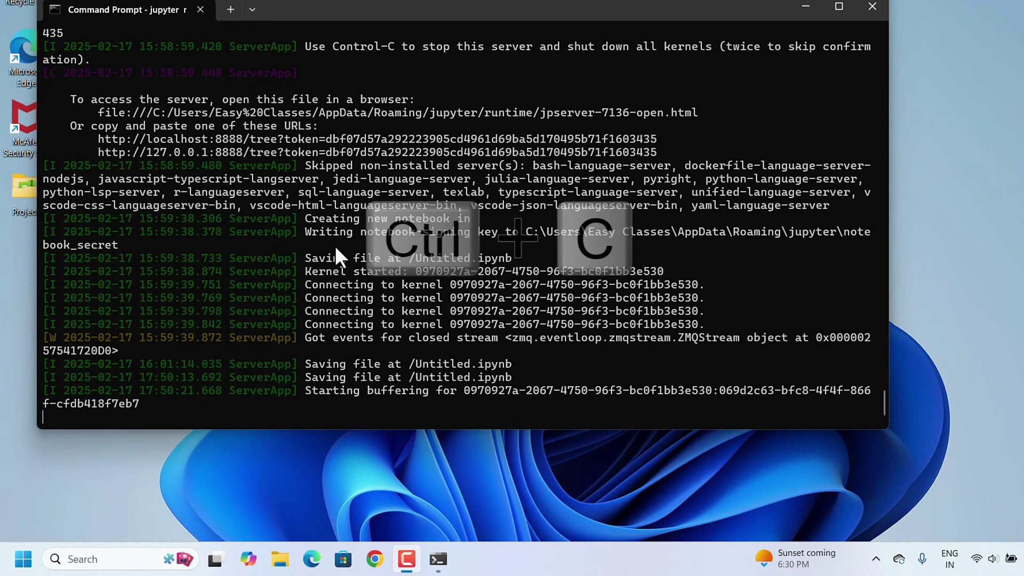
# - Press Ctrl+C in Command Prompt to shut down the Jupyter server
pyautogui.hotkey('ctrl', 'c')
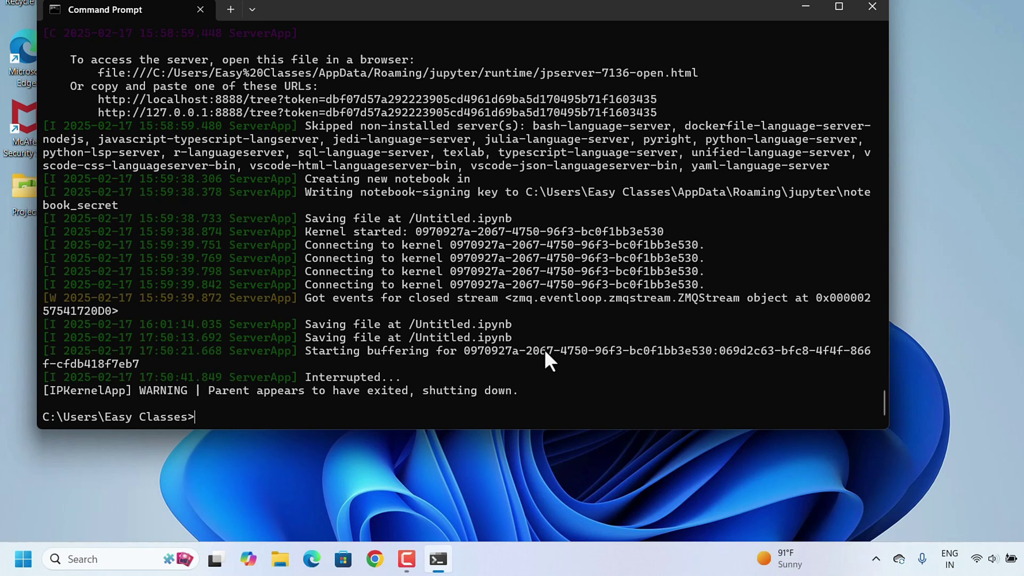